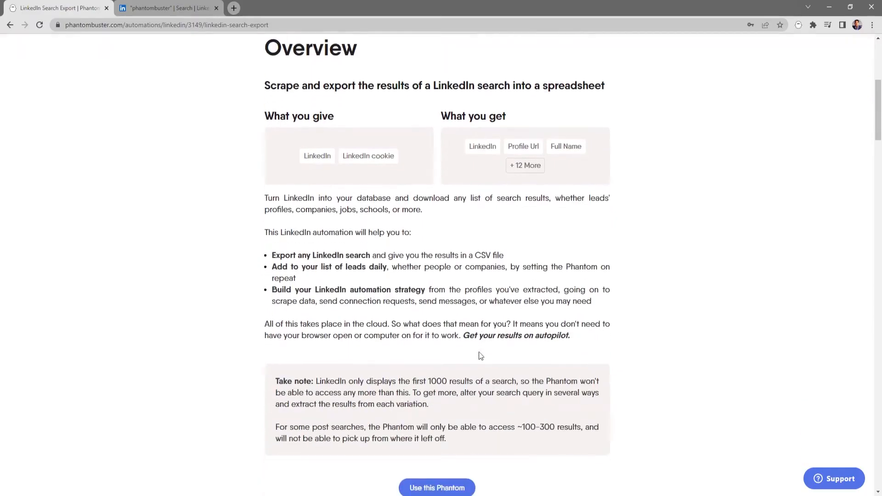
scroll(479, 352, "down", 7)
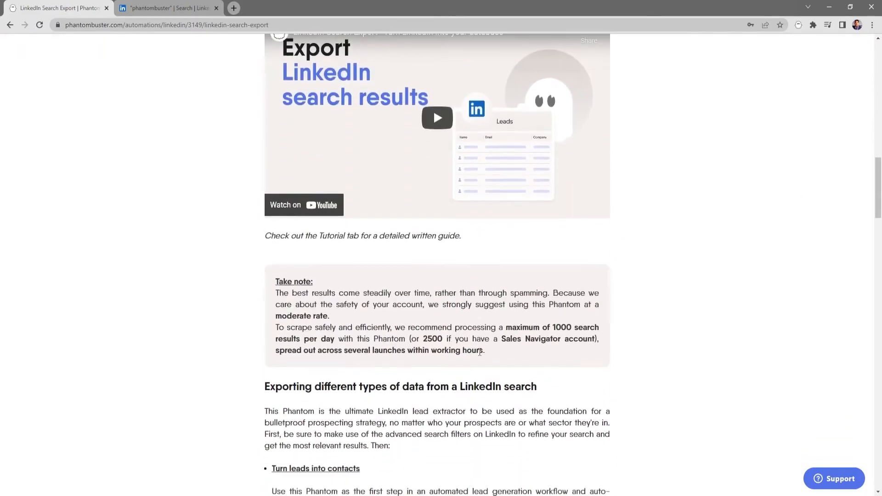
Examine the LinkedIn Search Export Phantom's overview and its setup tutorial
scroll(479, 352, "up", 18)
scroll(480, 351, "up", 4)
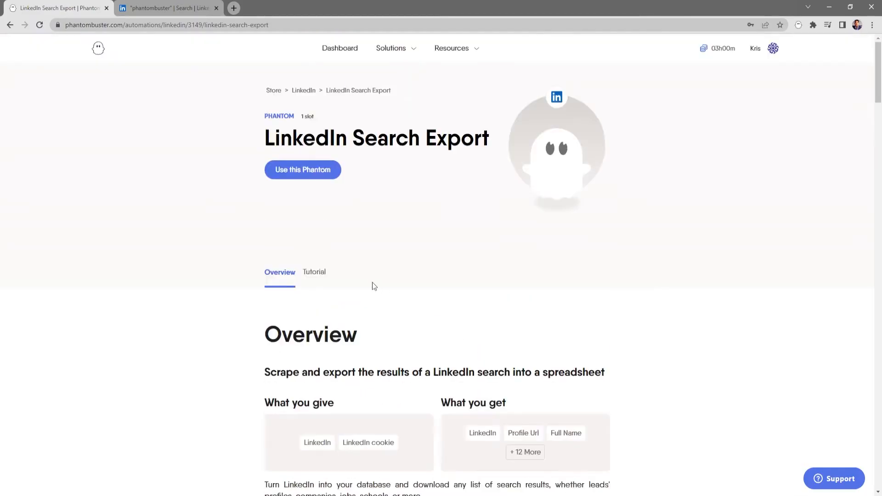
left_click(314, 273)
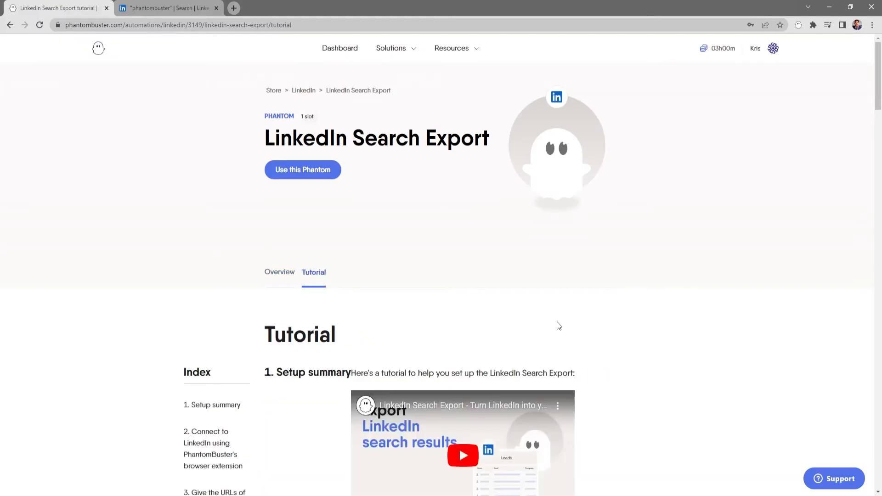
scroll(591, 338, "down", 9)
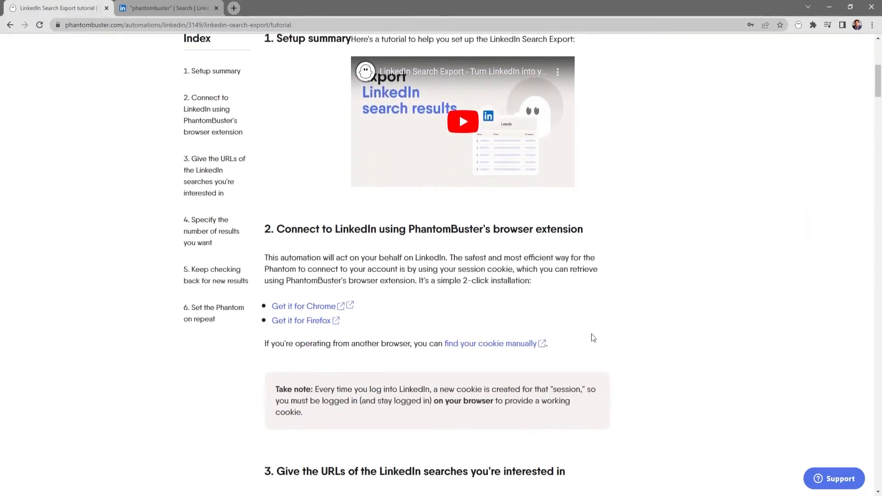
scroll(591, 333, "down", 10)
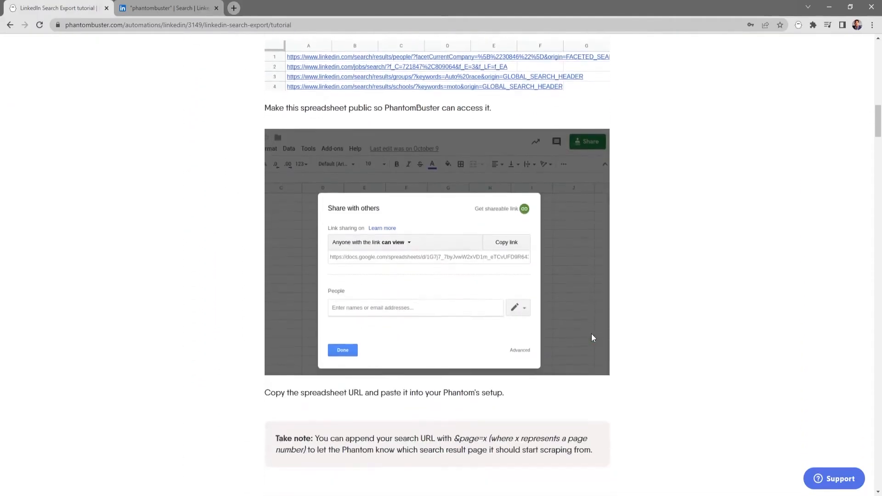
scroll(591, 334, "up", 6)
scroll(591, 334, "up", 12)
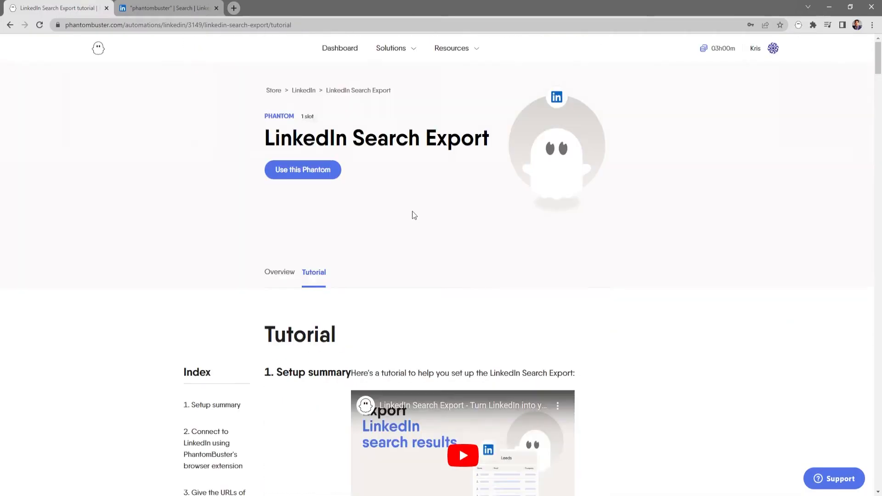
Start using the LinkedIn Search Export Phantom and add the PhantomBuster extension to Chrome from the Chrome Web Store
left_click(307, 174)
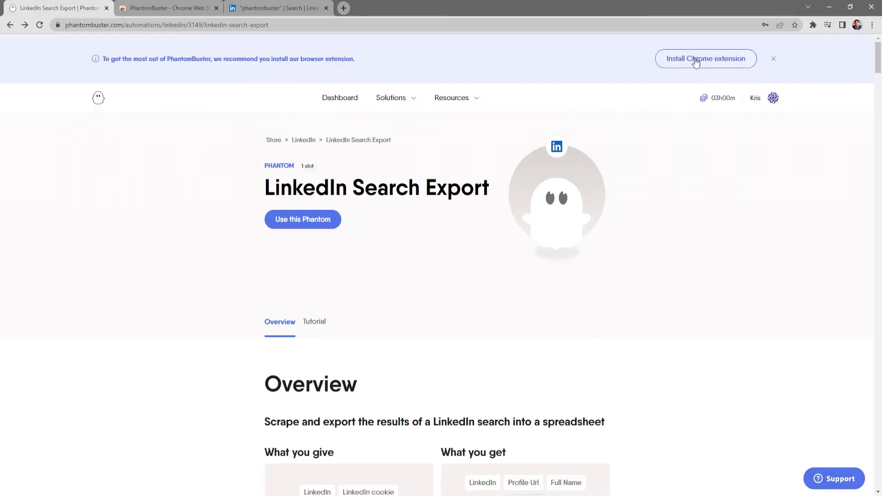
left_click(168, 8)
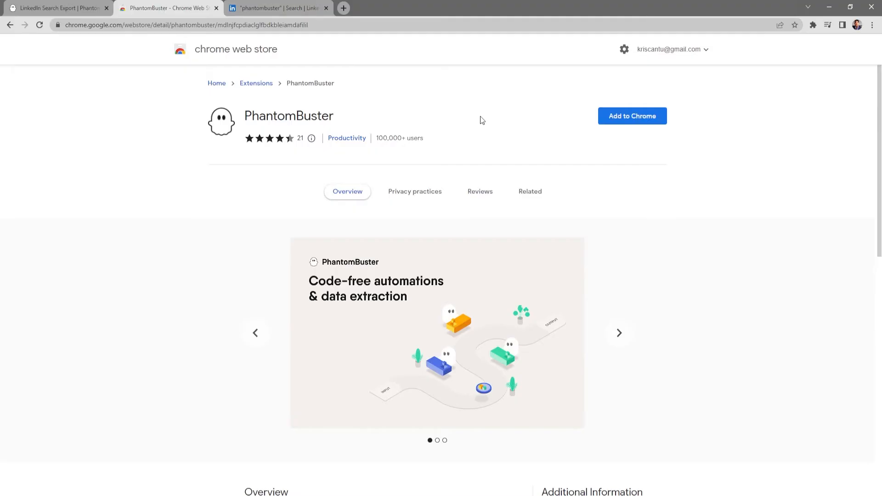
left_click(629, 120)
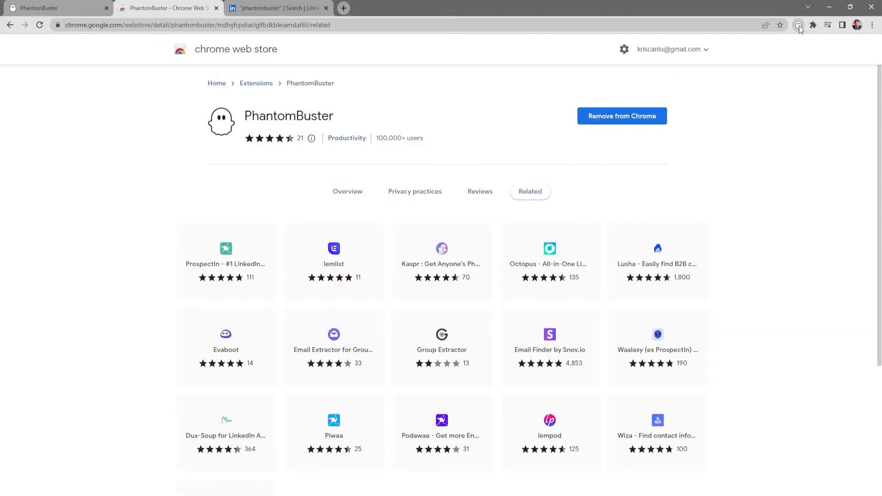
Return to the Phantom's setup, connect it to the LinkedIn account through the browser extension and save the connection
left_click(90, 7)
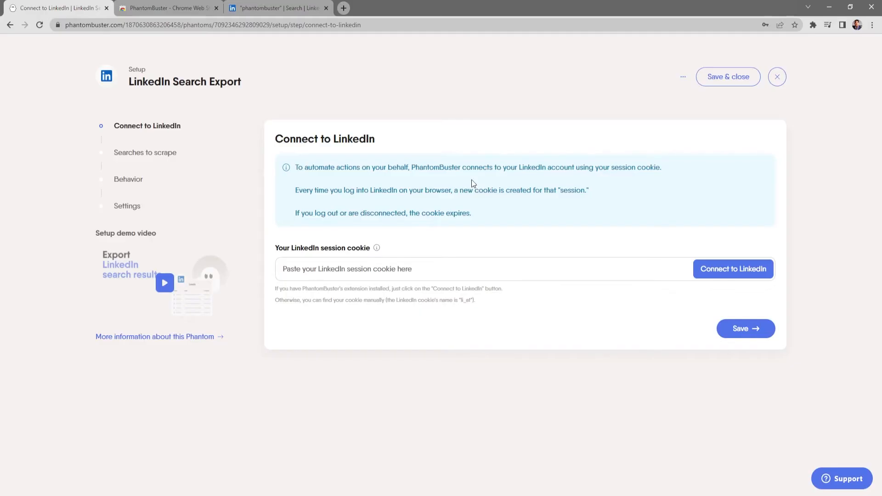
left_click(452, 265)
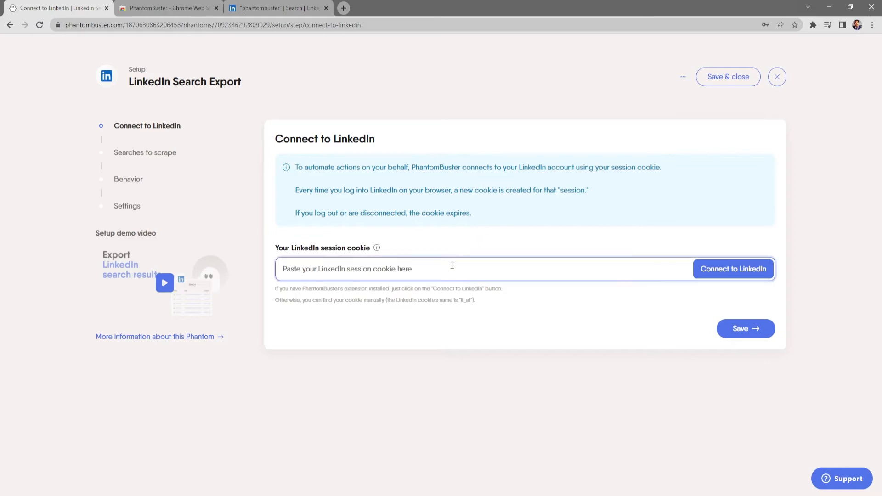
left_click(717, 270)
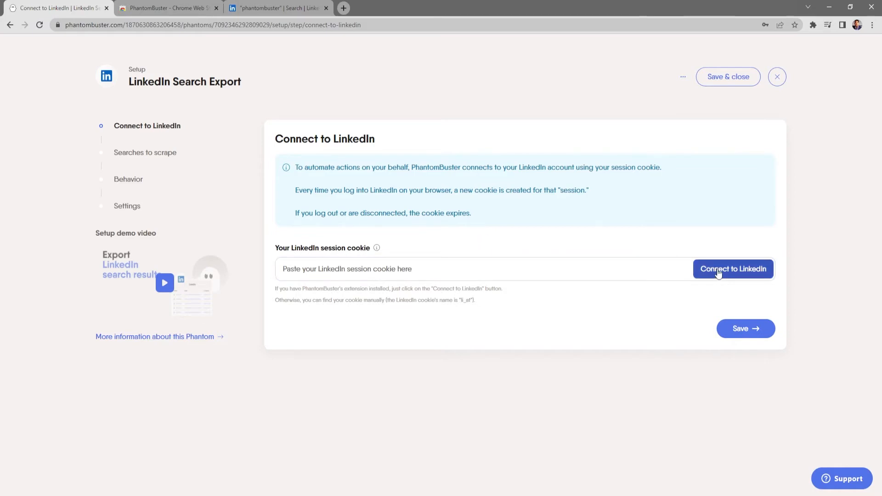
left_click(749, 330)
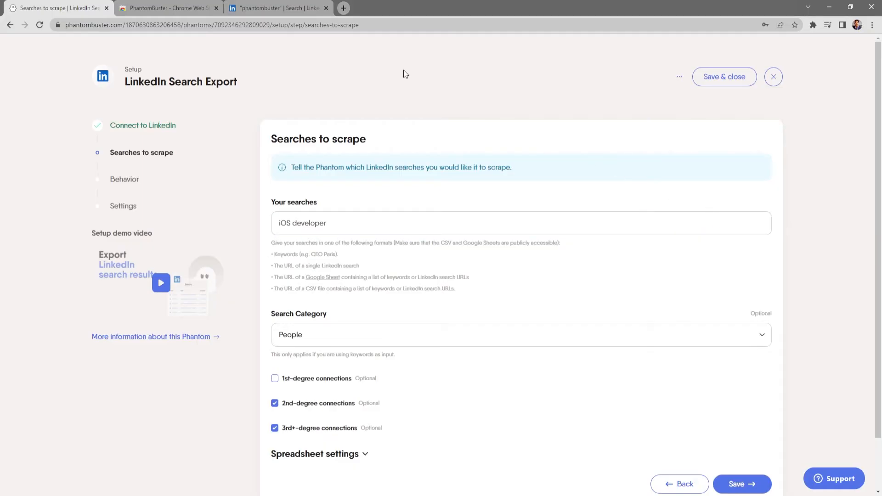
Copy the URL of the LinkedIn people search for "phantombuster" and enter it as the search to scrape
left_click(276, 8)
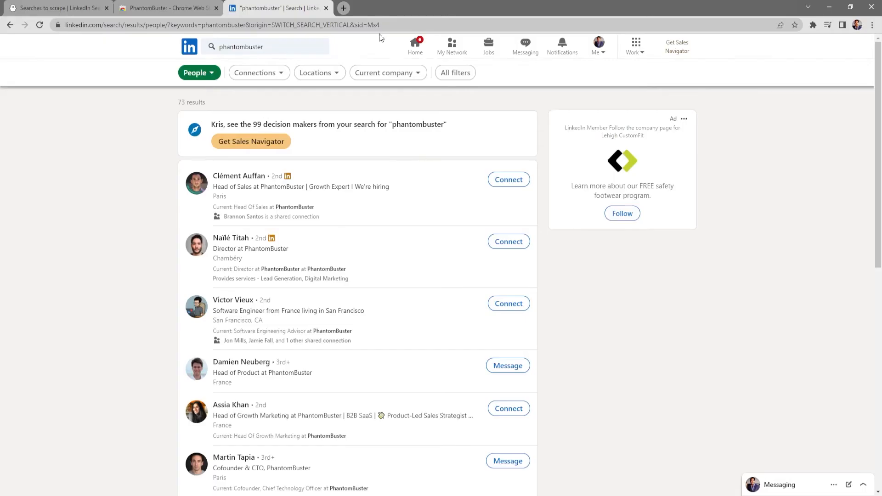
left_click_drag(382, 25, 36, 40)
key("ctrl+c")
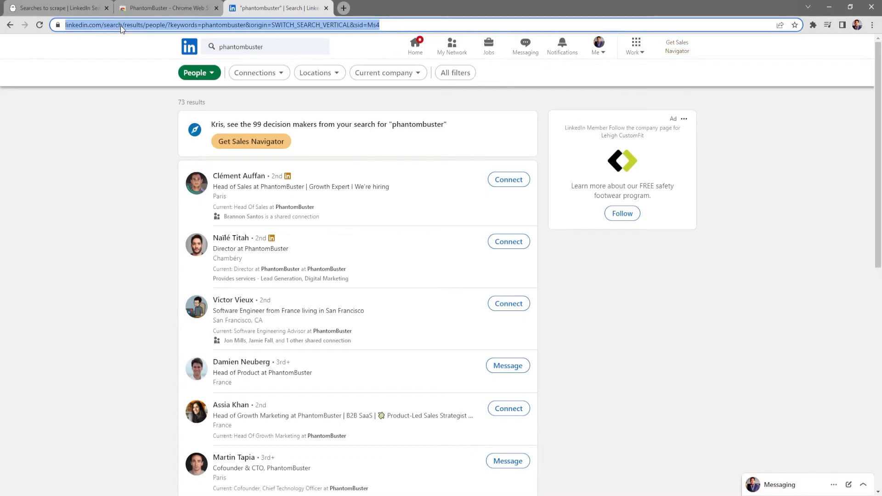
left_click(81, 9)
left_click(330, 221)
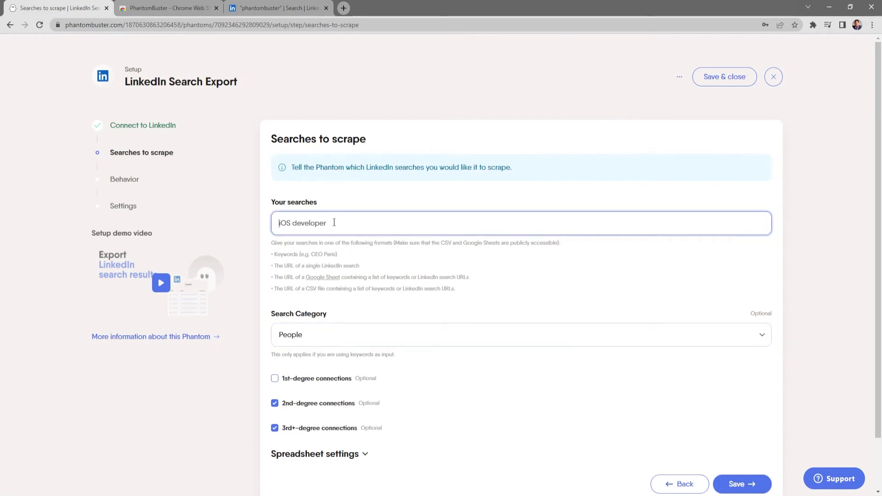
key("ctrl+v")
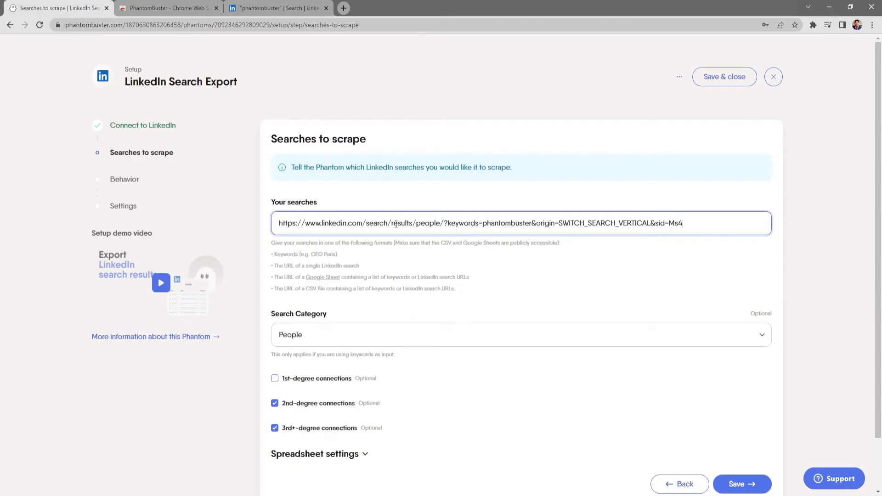
Check the People search category and the spreadsheet column setting, and save the searches to scrape
scroll(468, 264, "down", 1)
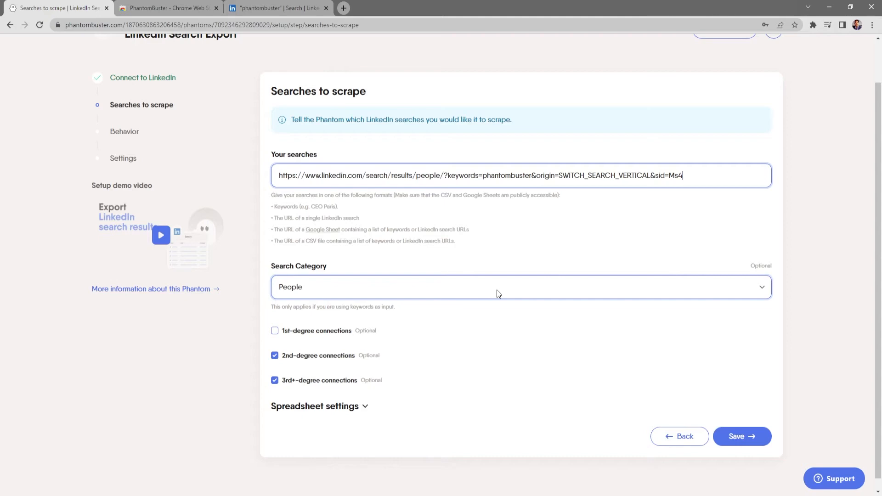
left_click(497, 290)
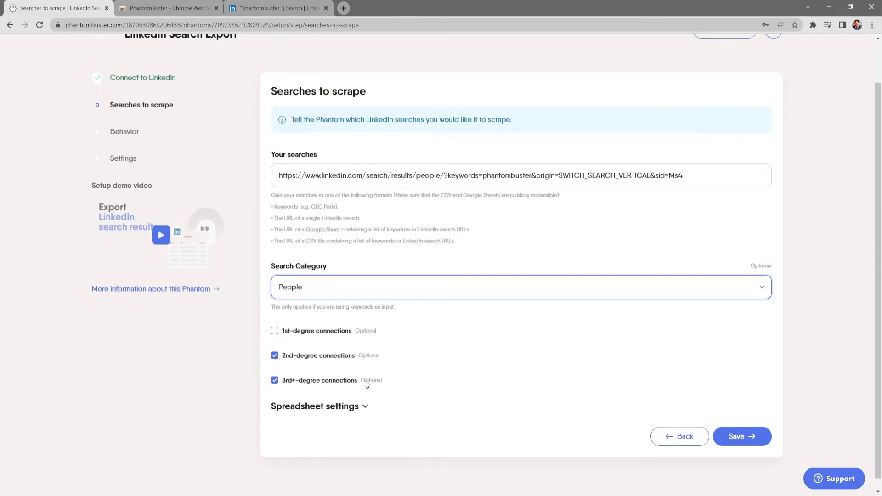
left_click(366, 409)
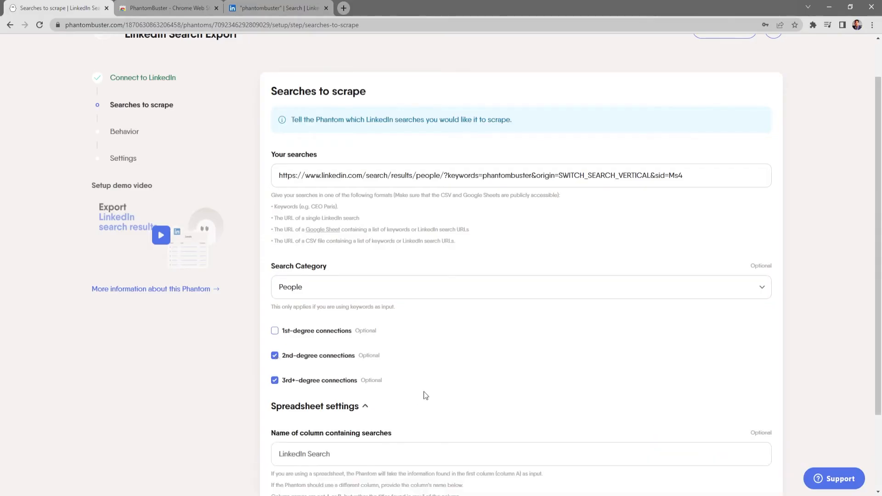
scroll(424, 392, "down", 2)
left_click(374, 357)
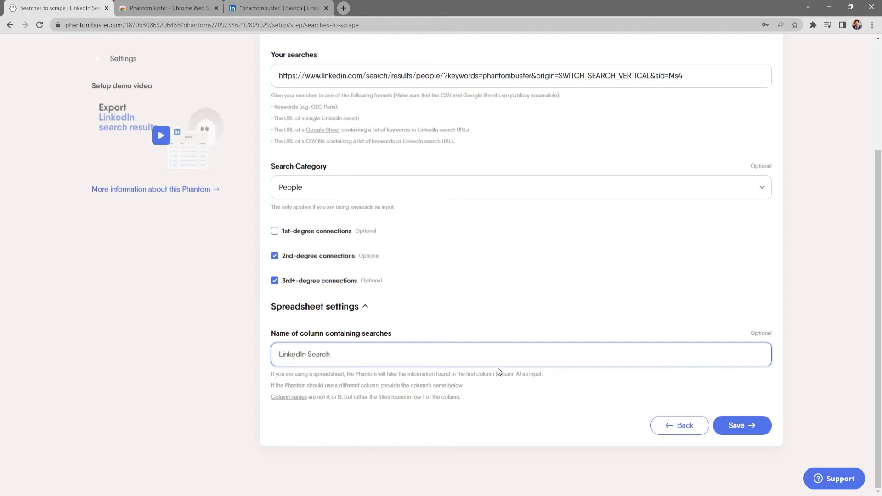
scroll(498, 368, "up", 2)
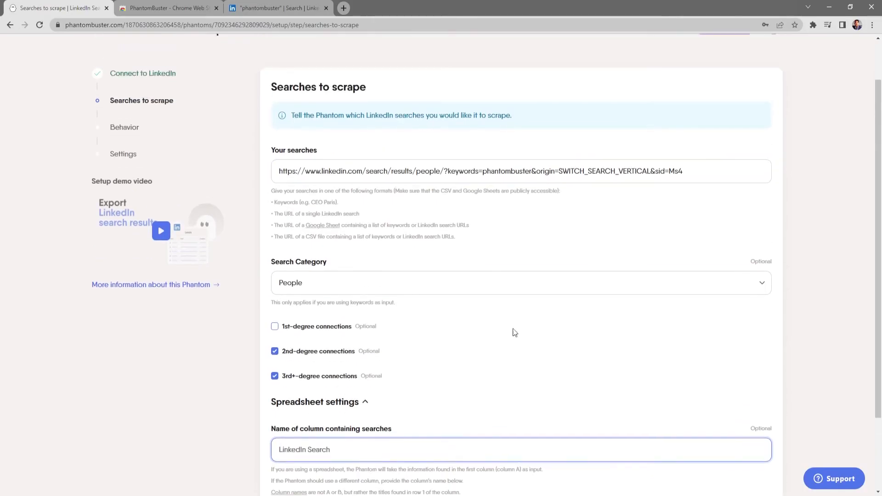
scroll(528, 363, "down", 2)
left_click(749, 426)
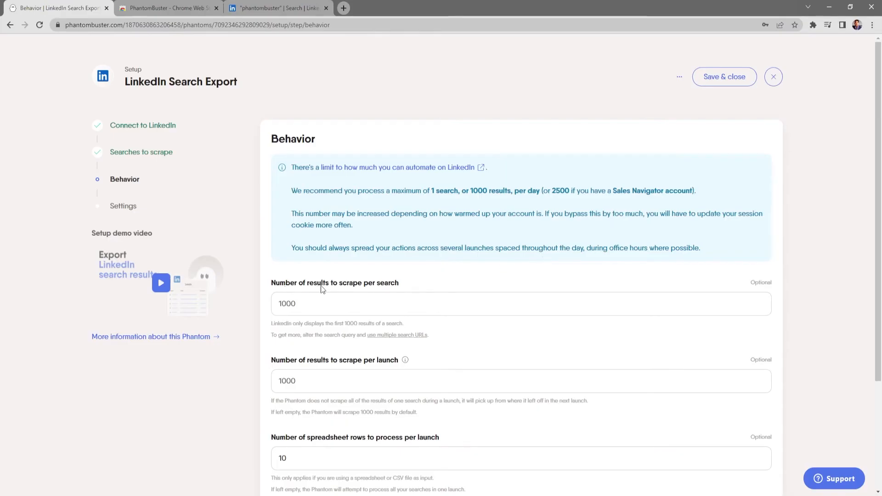
Set the number of results to scrape per search to 10
left_click(301, 304)
left_click_drag(300, 304, 276, 305)
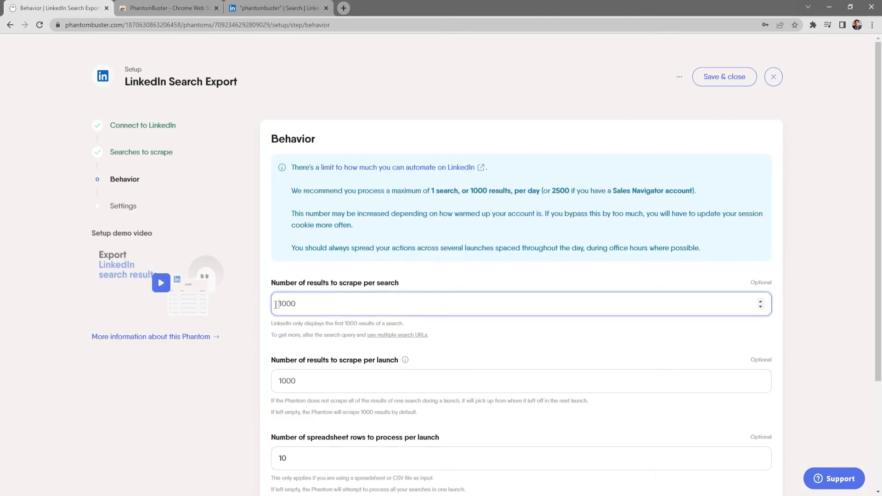
key("BackSpace")
key("BackSpace")
Examine the per-launch result and spreadsheet row limits and expand the advanced behavior settings
scroll(476, 332, "down", 2)
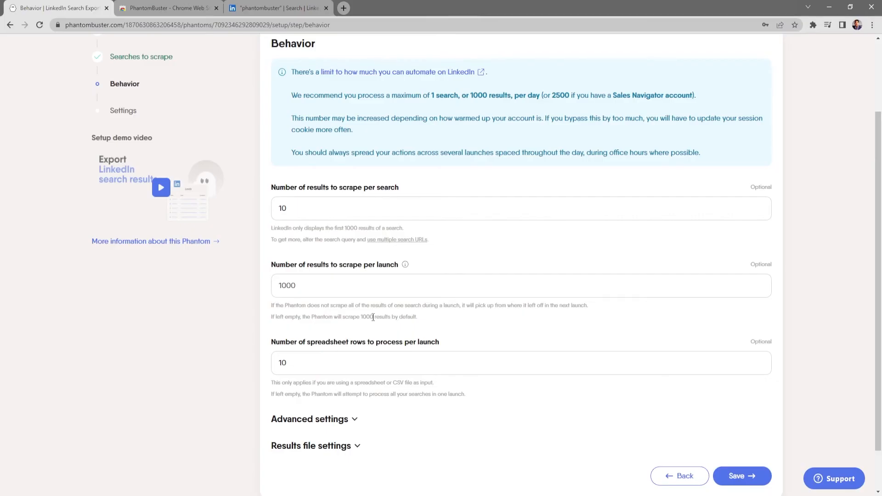
left_click(371, 289)
left_click(278, 361)
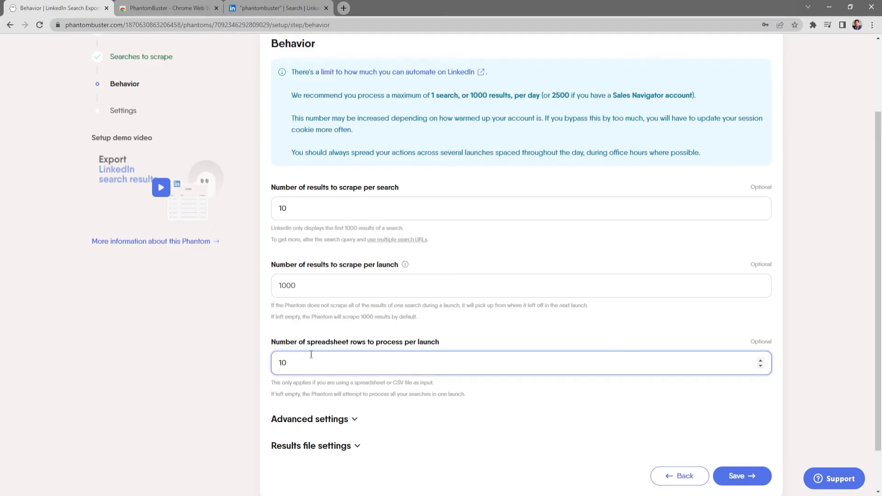
scroll(367, 372, "down", 1)
left_click(357, 373)
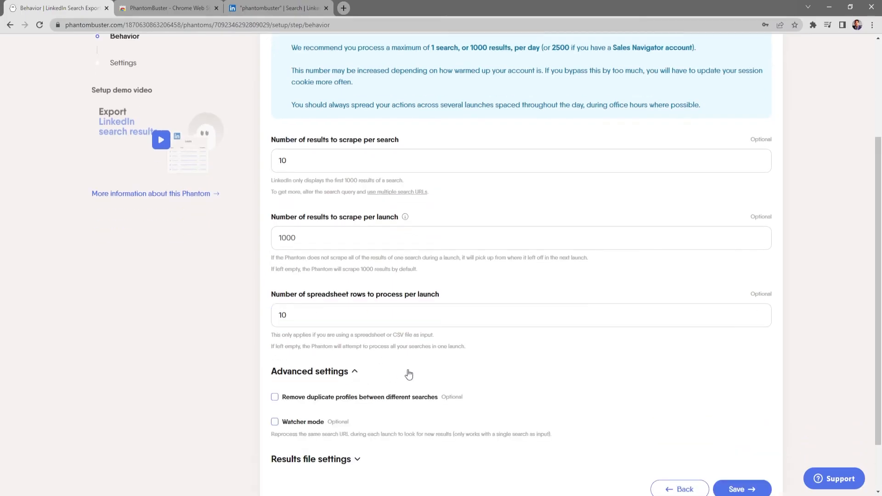
Expand the results file settings to check the file name and fields to keep, and save the behavior settings
scroll(431, 371, "down", 1)
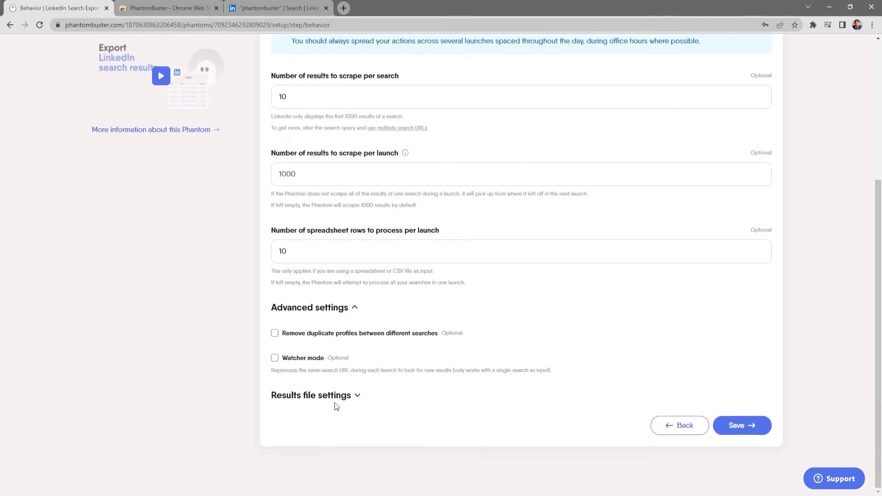
left_click(356, 396)
scroll(372, 400, "down", 1)
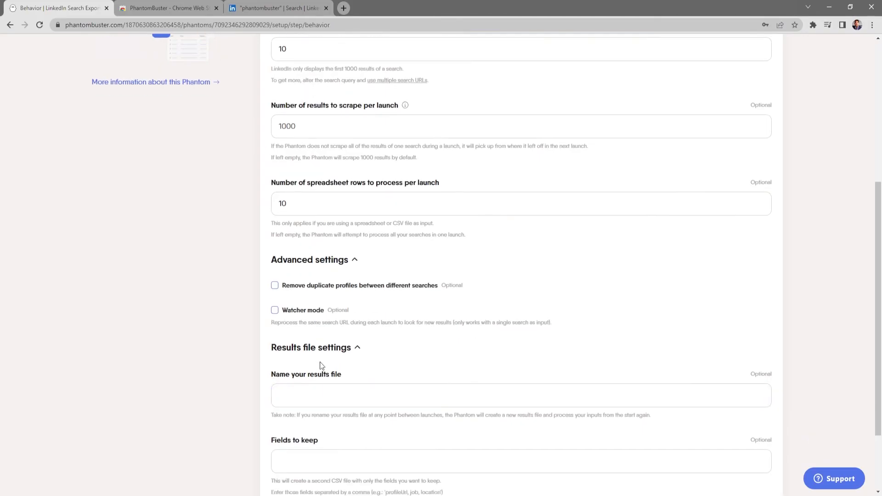
scroll(338, 372, "down", 2)
scroll(339, 372, "up", 8)
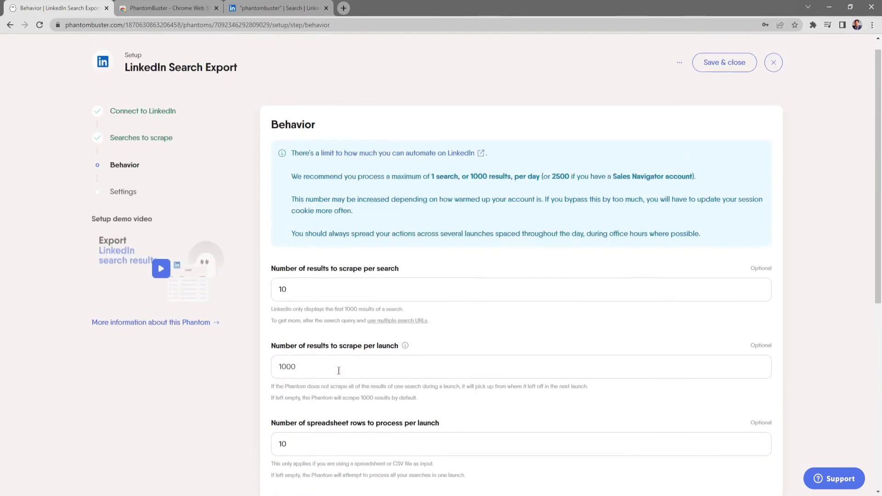
scroll(622, 431, "down", 6)
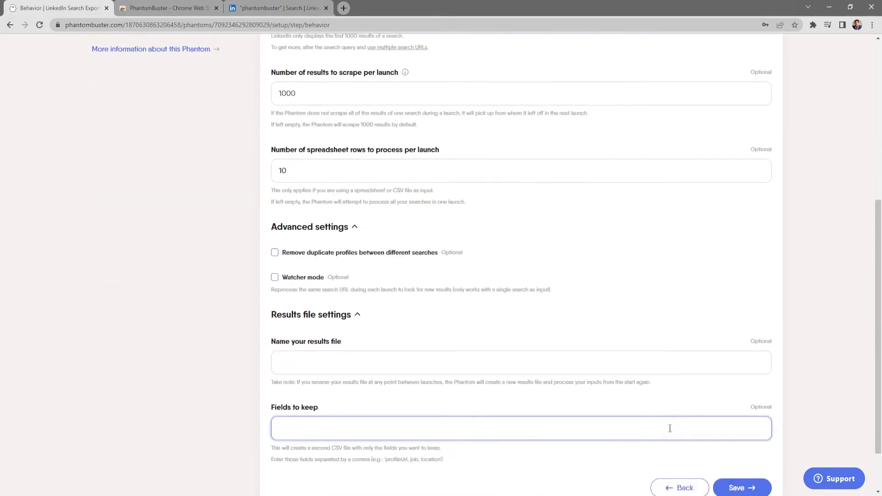
left_click(742, 426)
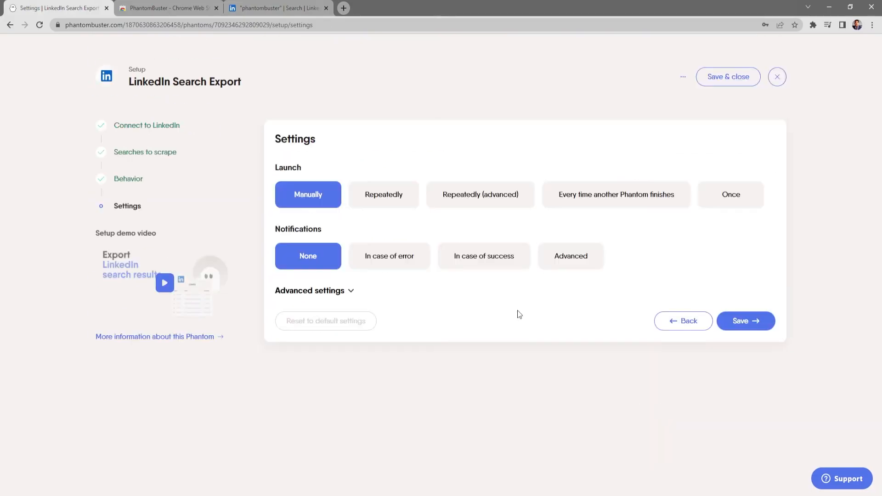
Set the Phantom to launch repeatedly, 4 times per day
left_click(399, 199)
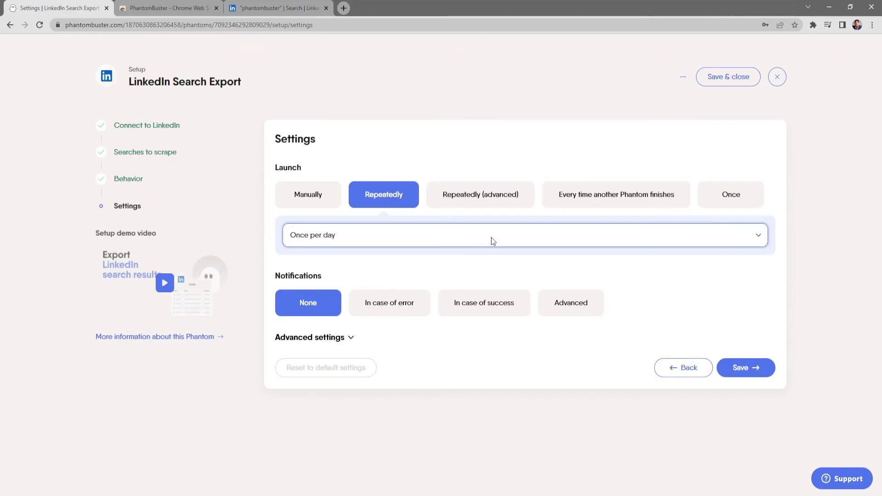
left_click(490, 291)
left_click_drag(323, 279, 275, 275)
left_click(349, 273)
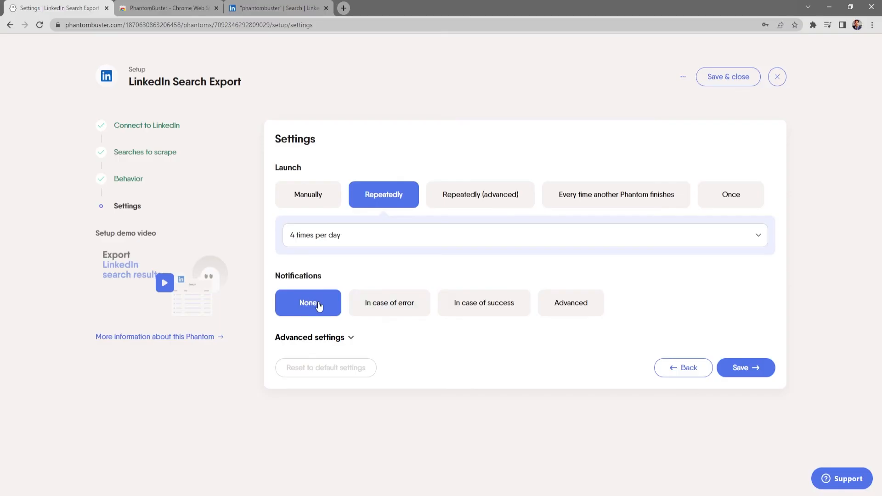
Expand the advanced settings to check the proxy, execution limit and folder management options, and save the launch settings
left_click(351, 337)
scroll(409, 357, "down", 2)
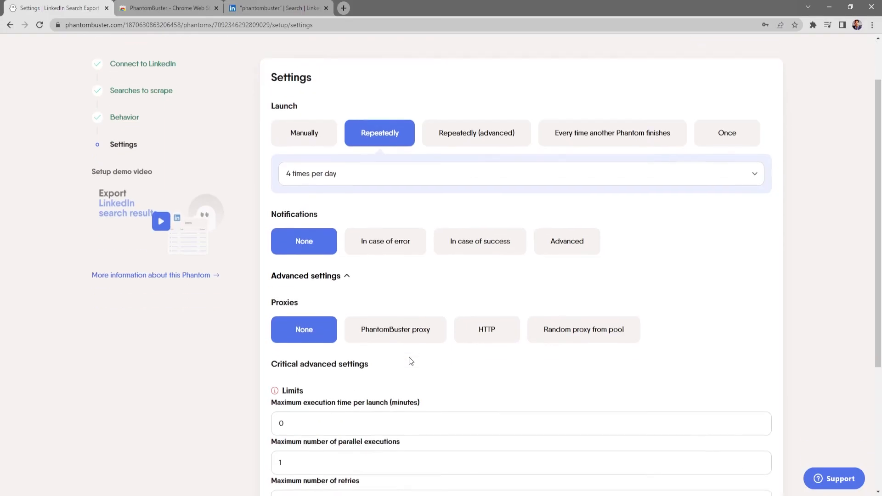
scroll(409, 357, "down", 4)
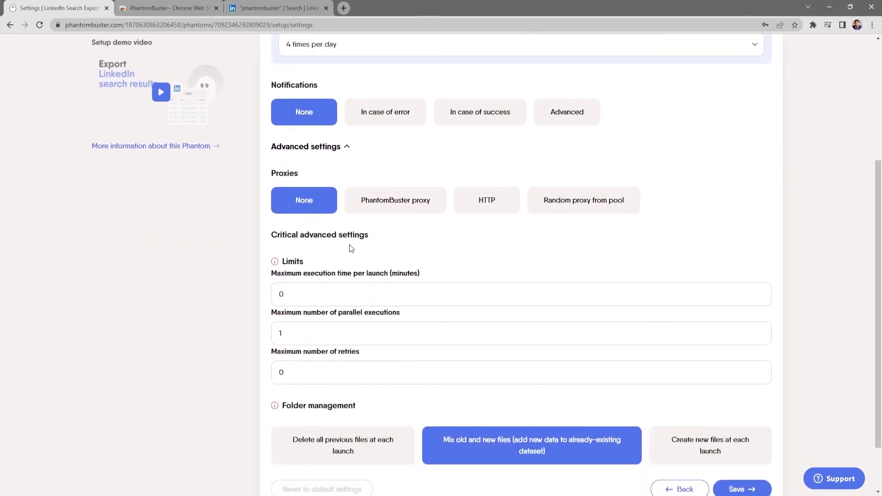
scroll(381, 255, "down", 2)
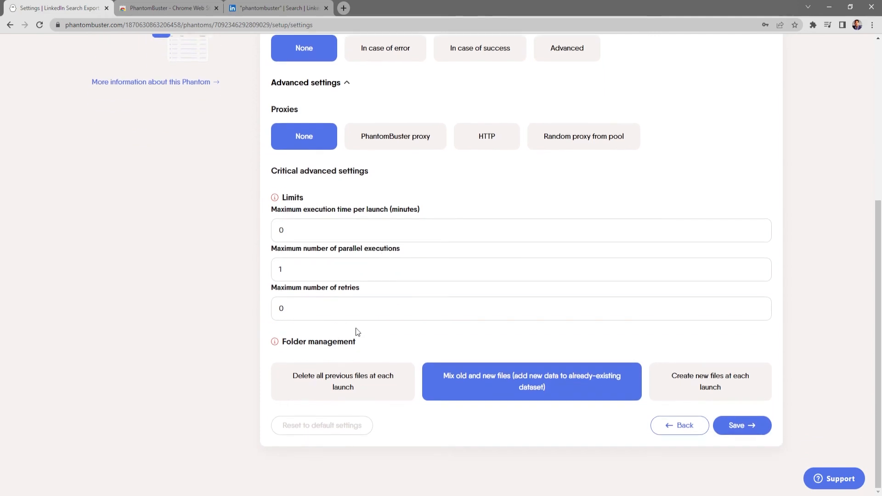
scroll(357, 332, "up", 8)
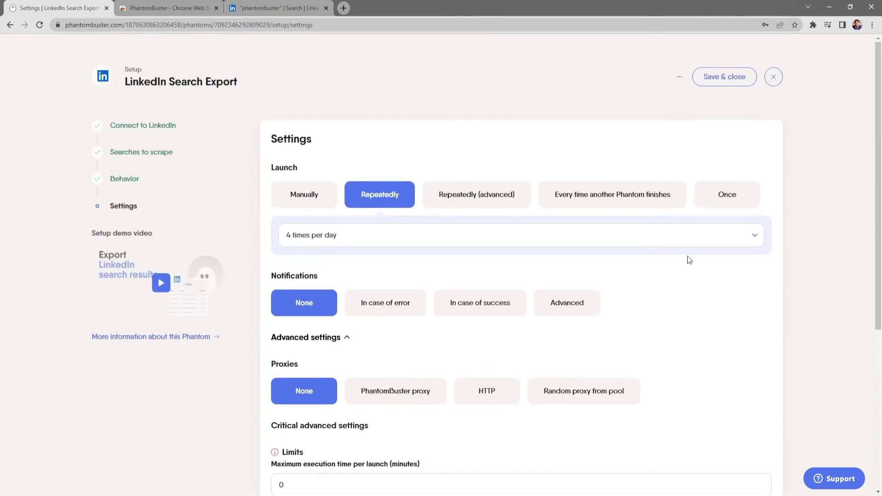
scroll(689, 260, "down", 8)
left_click(736, 441)
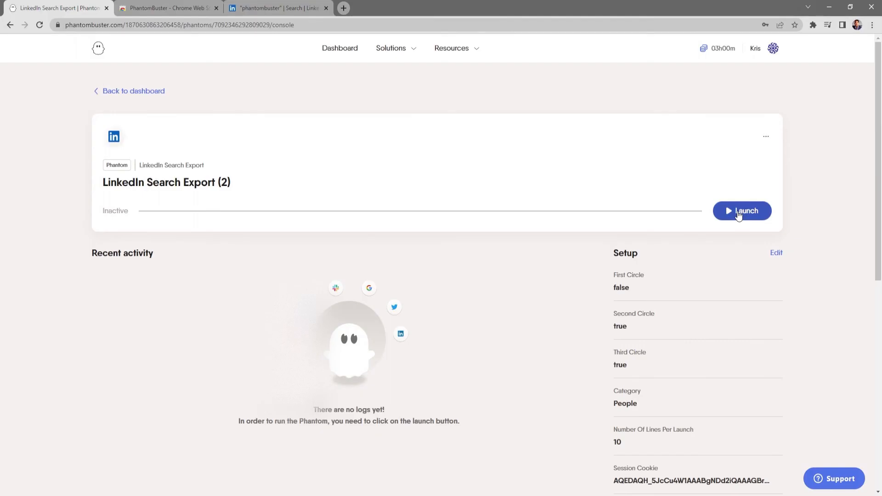
Launch the LinkedIn Search Export Phantom and preview the scraped profiles in result.csv, closing the preview when done
left_click(741, 211)
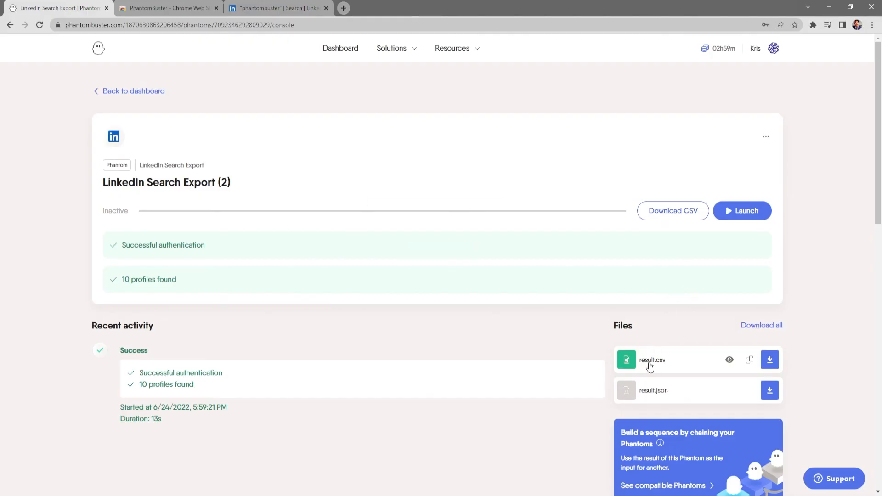
left_click(730, 361)
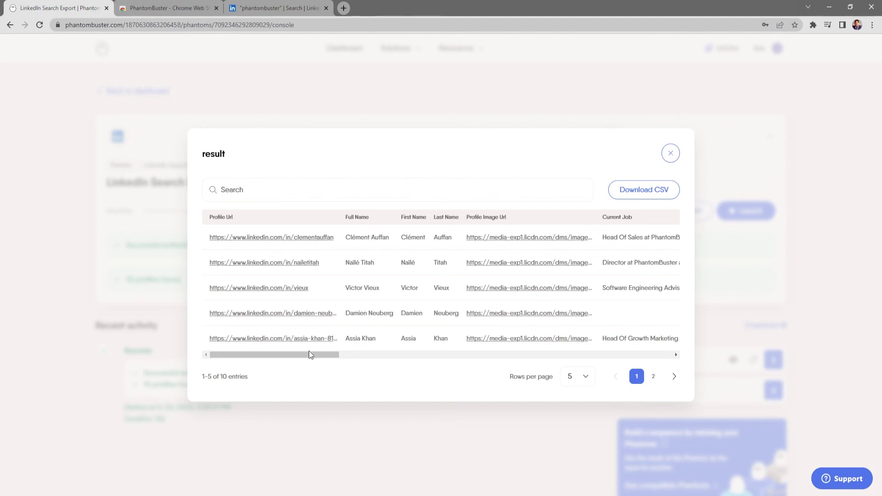
left_click_drag(314, 355, 266, 351)
left_click(671, 154)
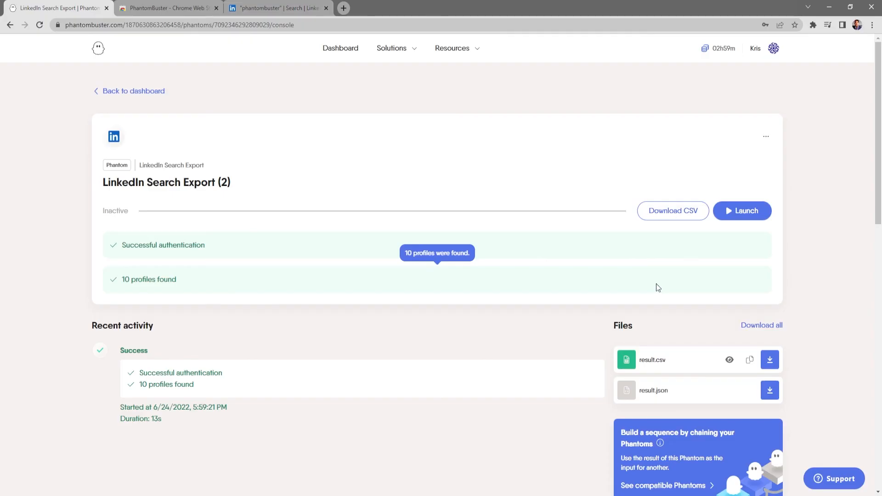
left_click(653, 360)
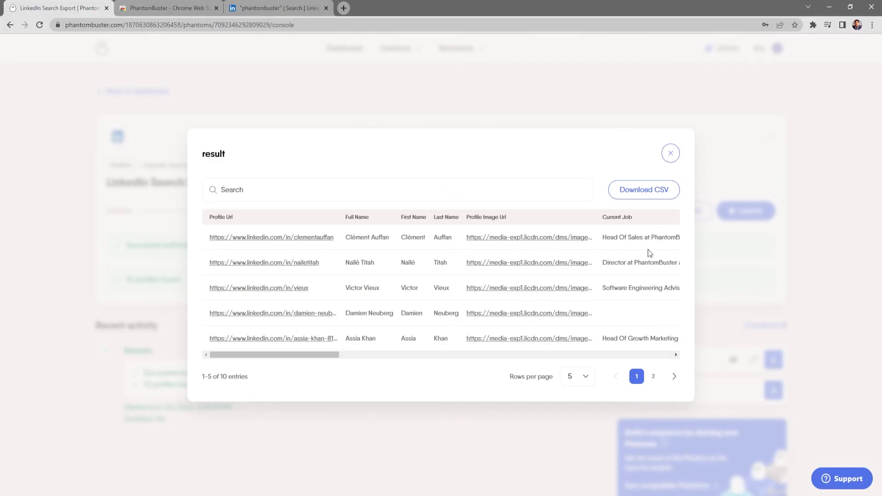
left_click(670, 153)
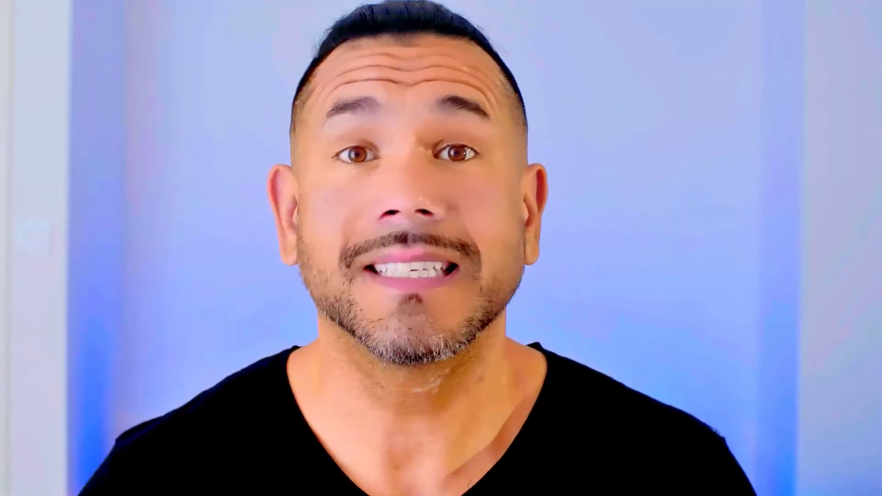